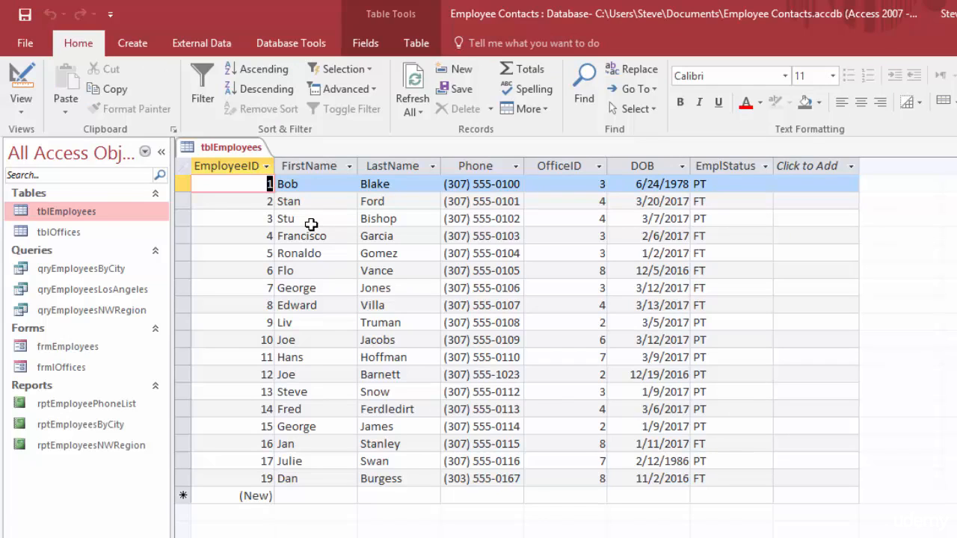
- Leave Access and, in the blank Excel workbook, start a Microsoft Access database import from the Employee Contacts file in Documents
click(956, 147)
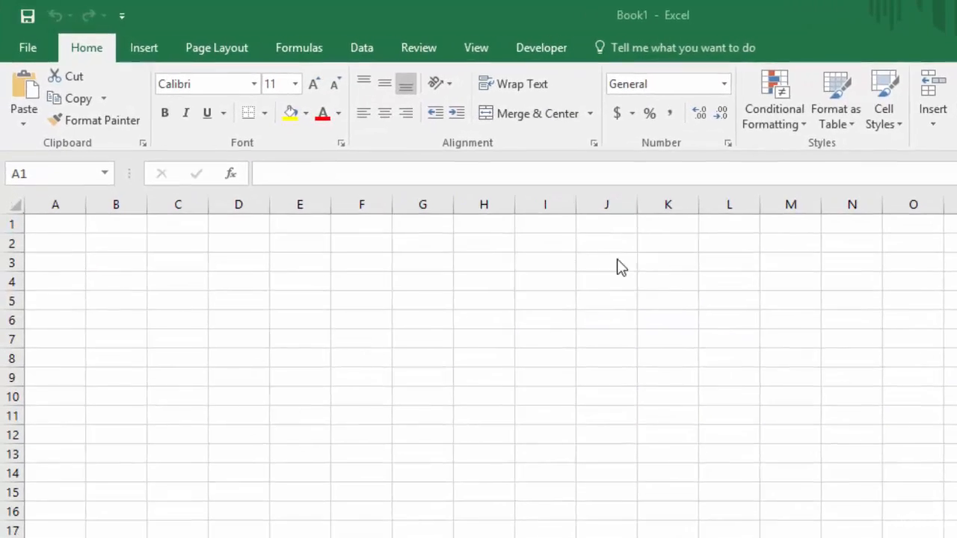
click(399, 58)
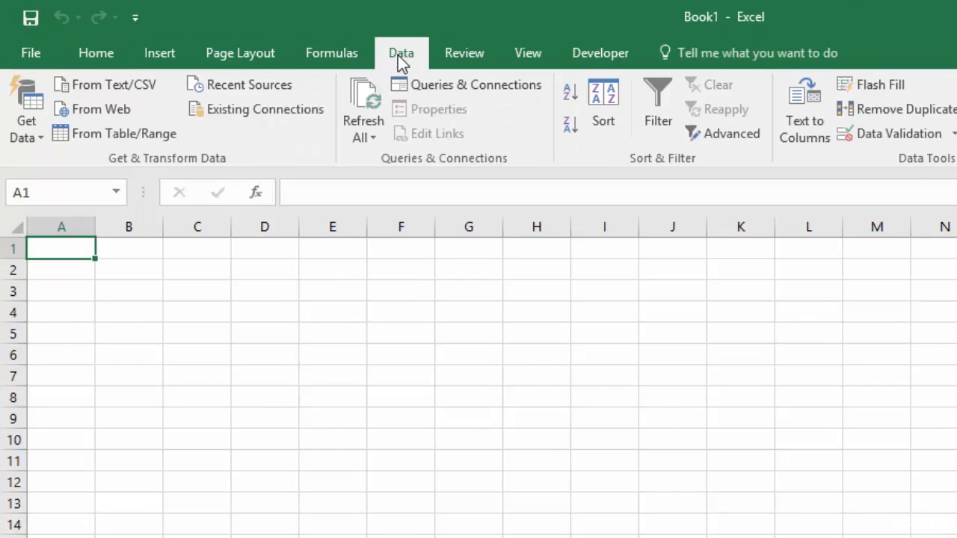
click(36, 126)
mouse_move(94, 211)
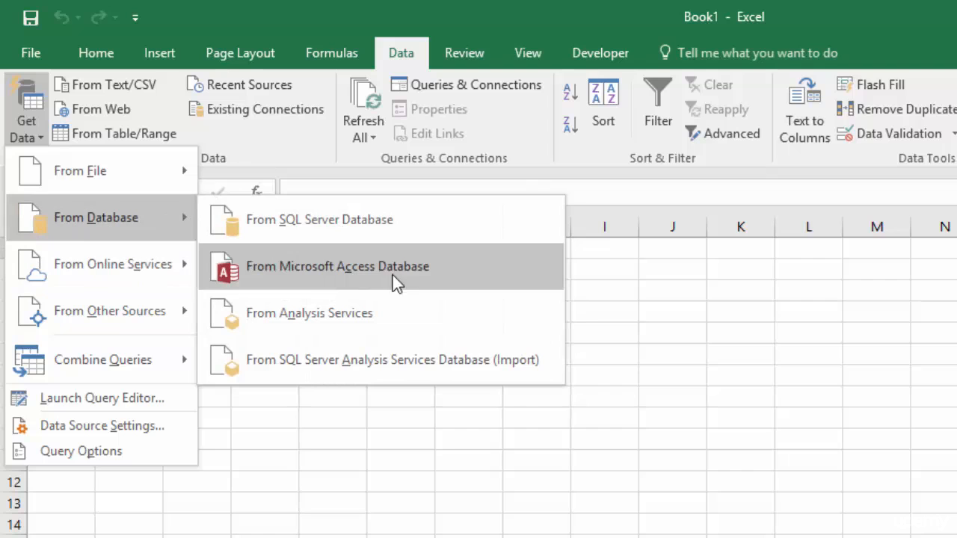
click(495, 265)
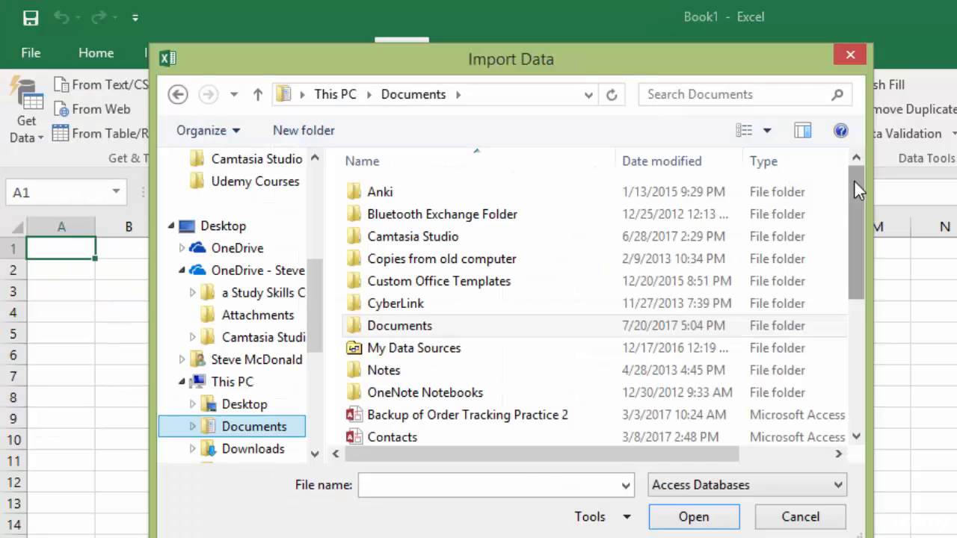
drag(855, 181, 847, 301)
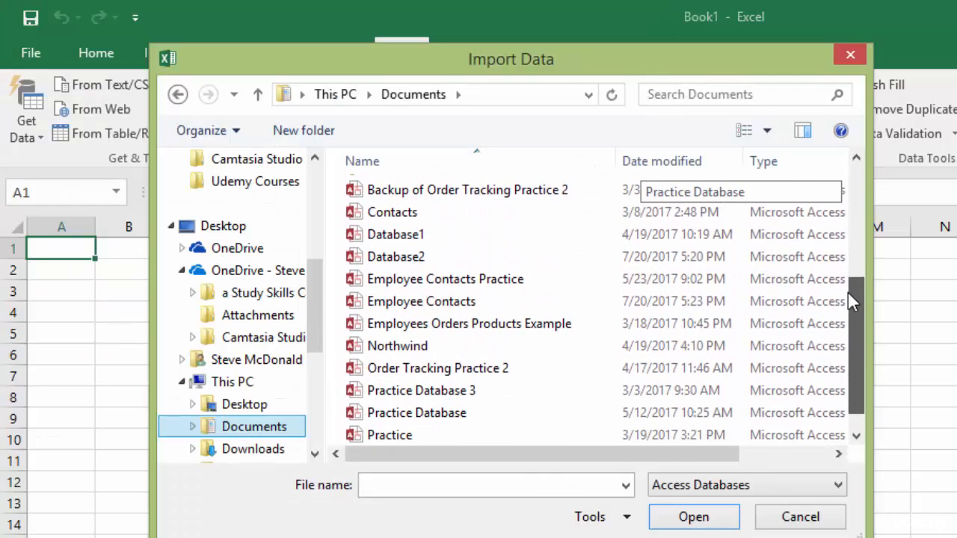
double_click(437, 308)
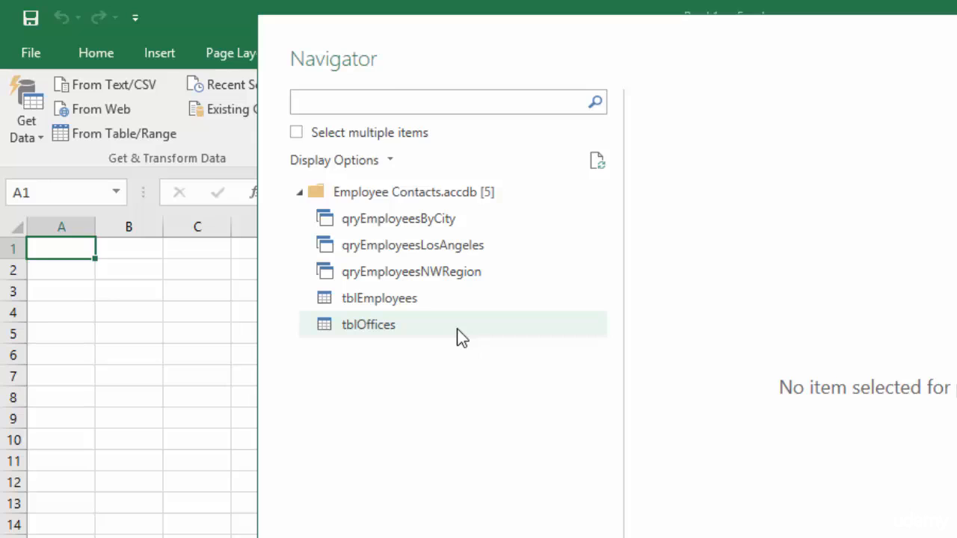
- Choose the tblEmployees table and direct it to load as a table into the existing worksheet
click(428, 300)
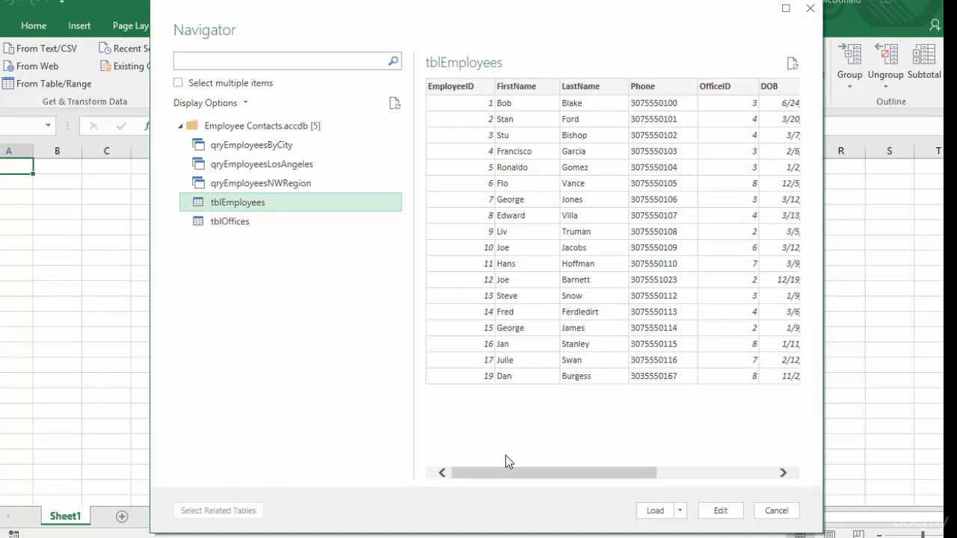
mouse_move(496, 474)
mouse_down()
mouse_move(628, 482)
mouse_move(492, 478)
mouse_up()
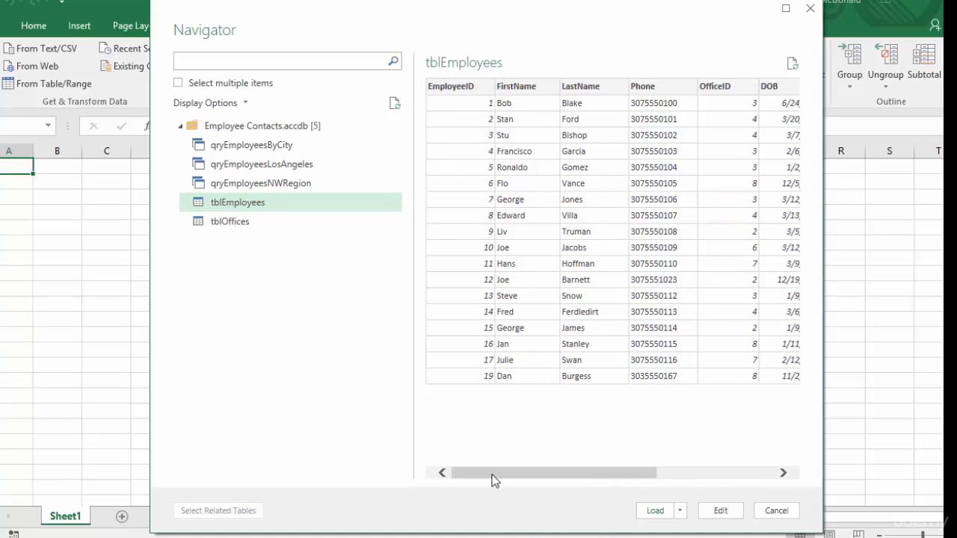
click(680, 511)
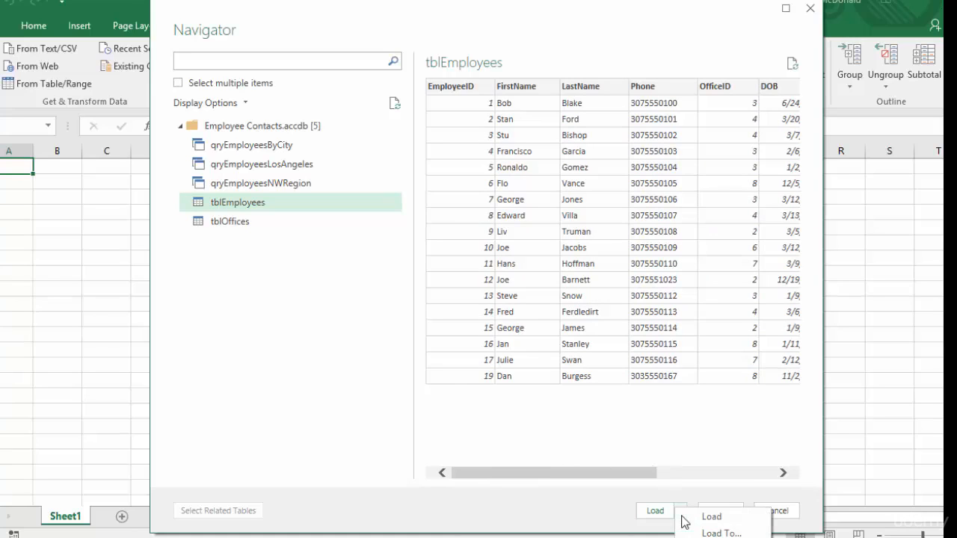
click(722, 532)
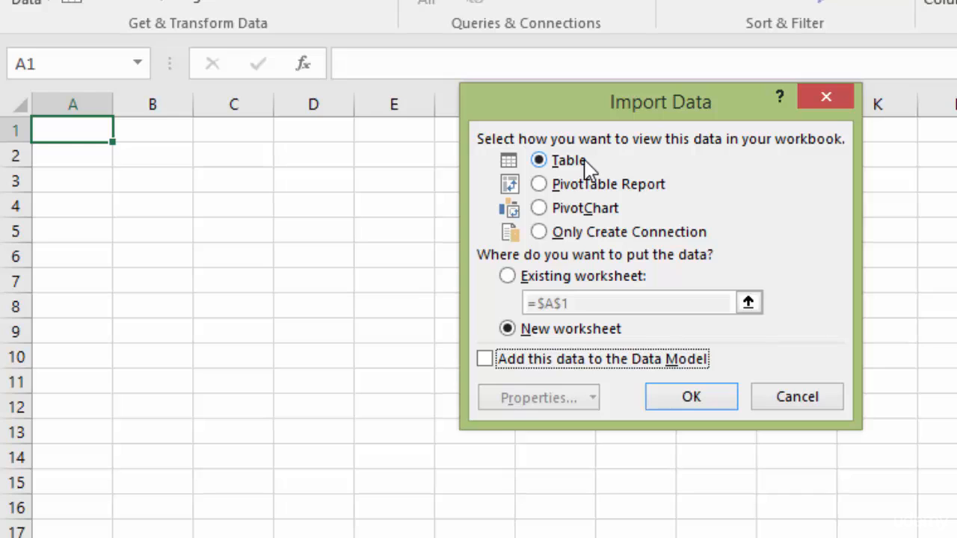
click(507, 278)
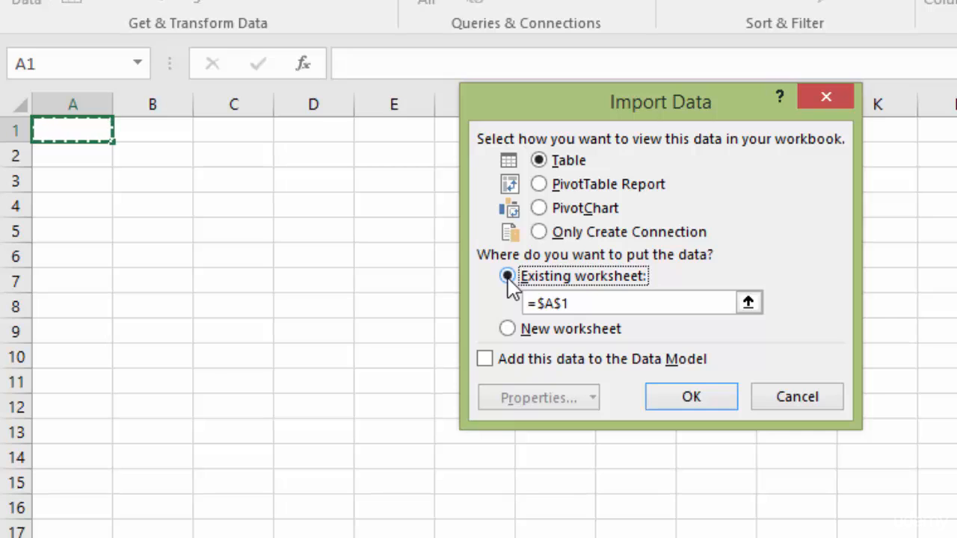
click(584, 302)
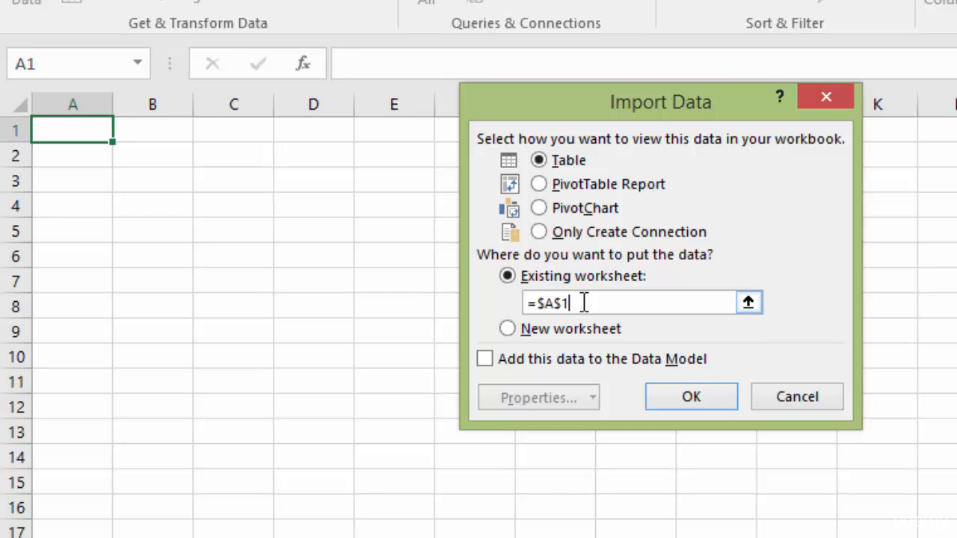
double_click(550, 304)
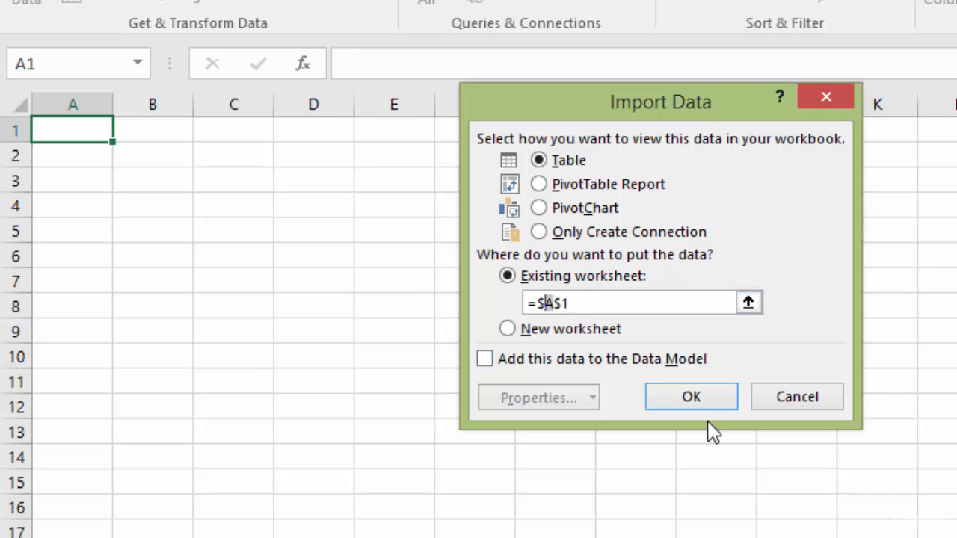
text(B)
drag(574, 304, 563, 306)
text(2)
drag(579, 303, 529, 300)
key(BackSpace)
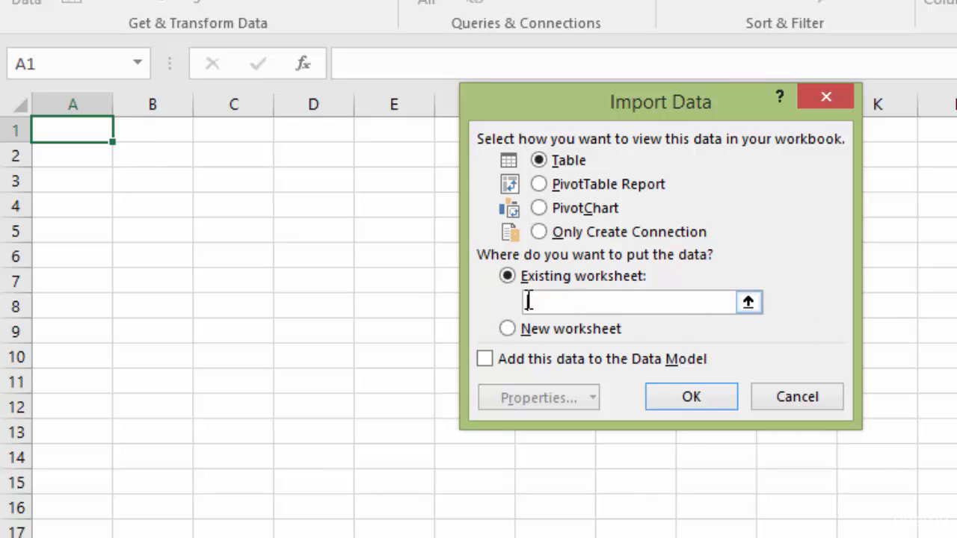
- Pick cell B2 of Sheet1 as the import destination and load the employee data there
click(748, 301)
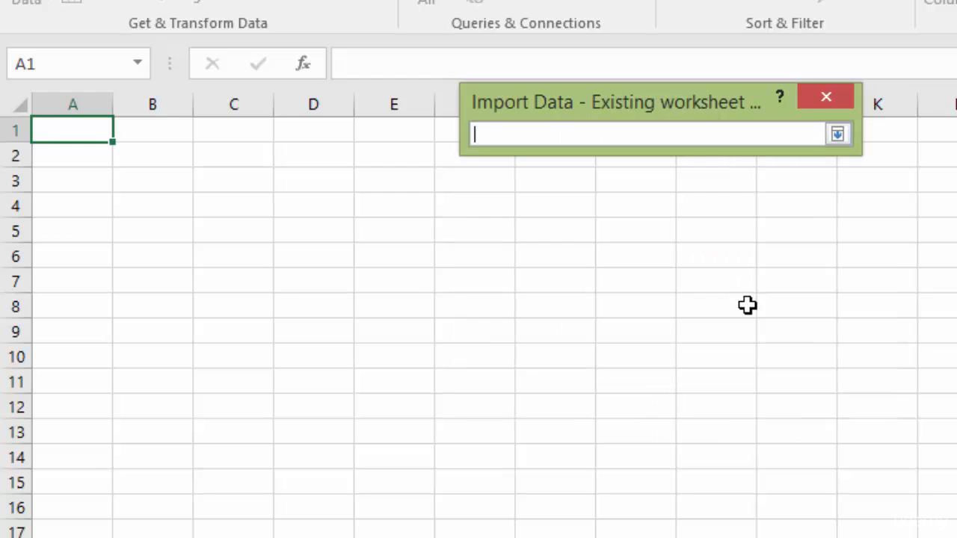
click(152, 160)
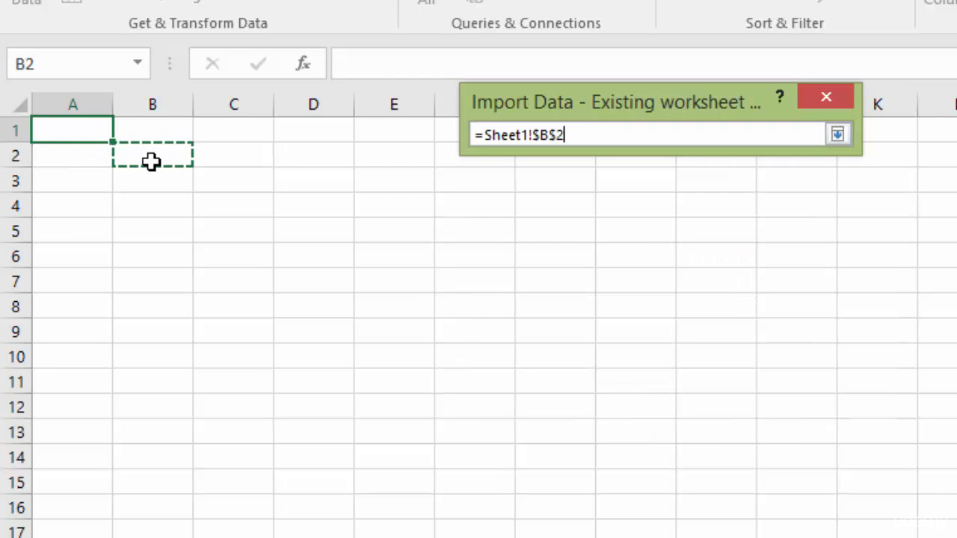
click(837, 135)
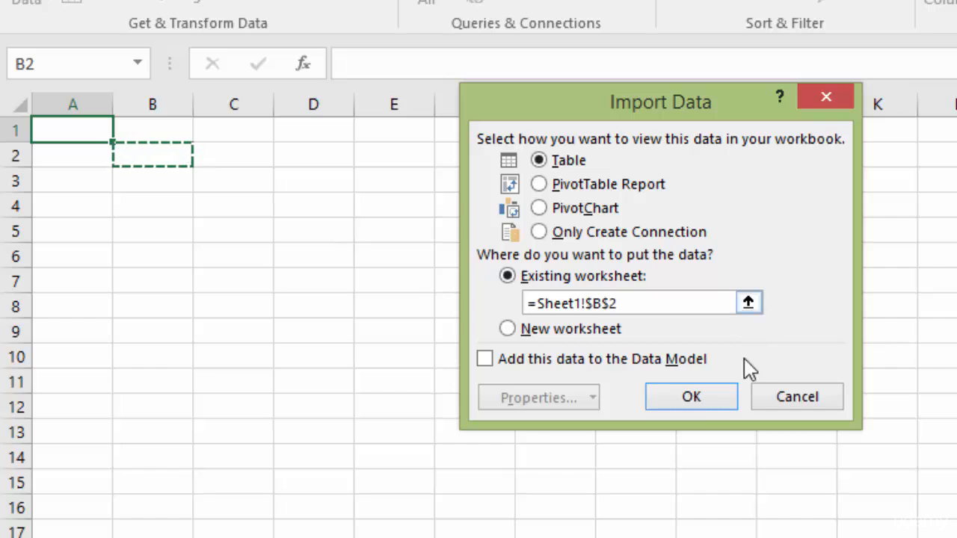
click(691, 397)
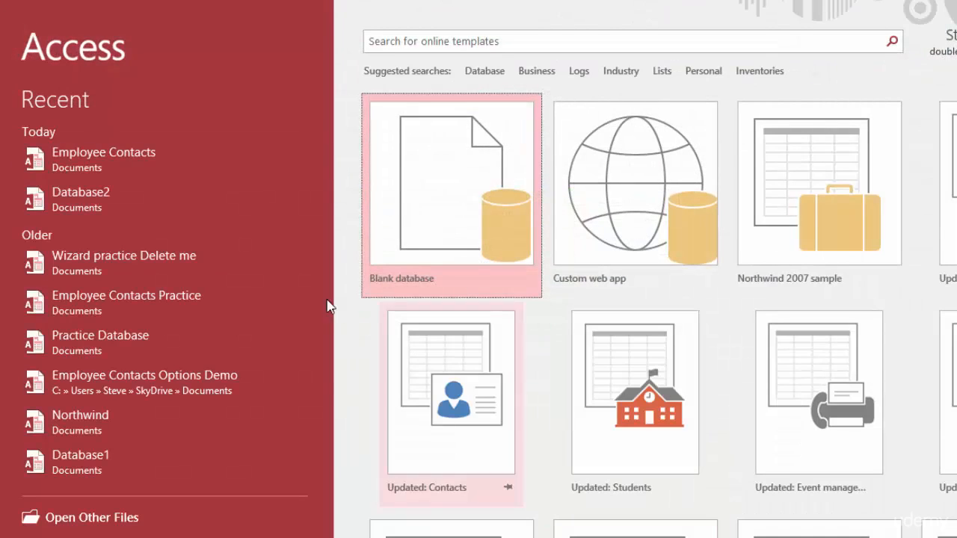
- In Access, open tblEmployees in the Employee Contacts database, change the first record's phone area code to 703 and save
click(111, 159)
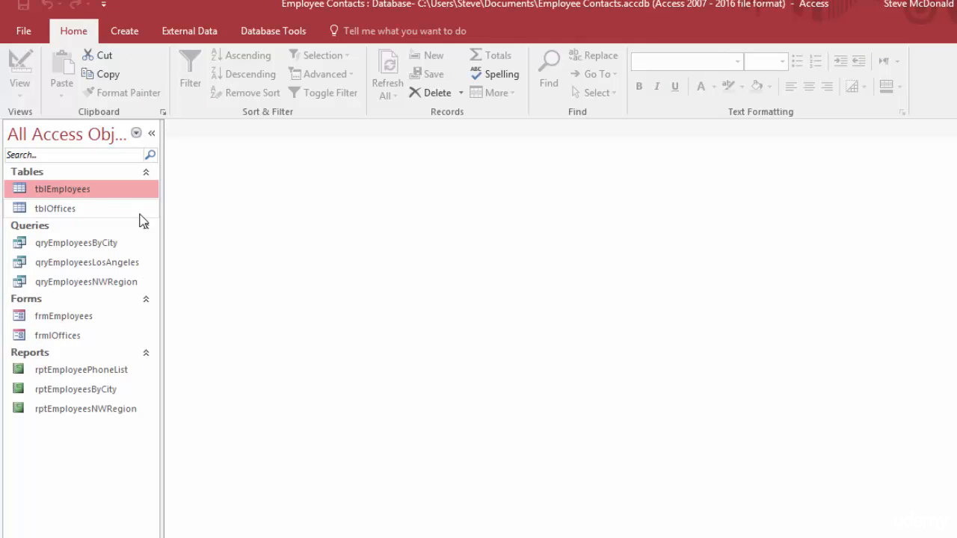
double_click(80, 194)
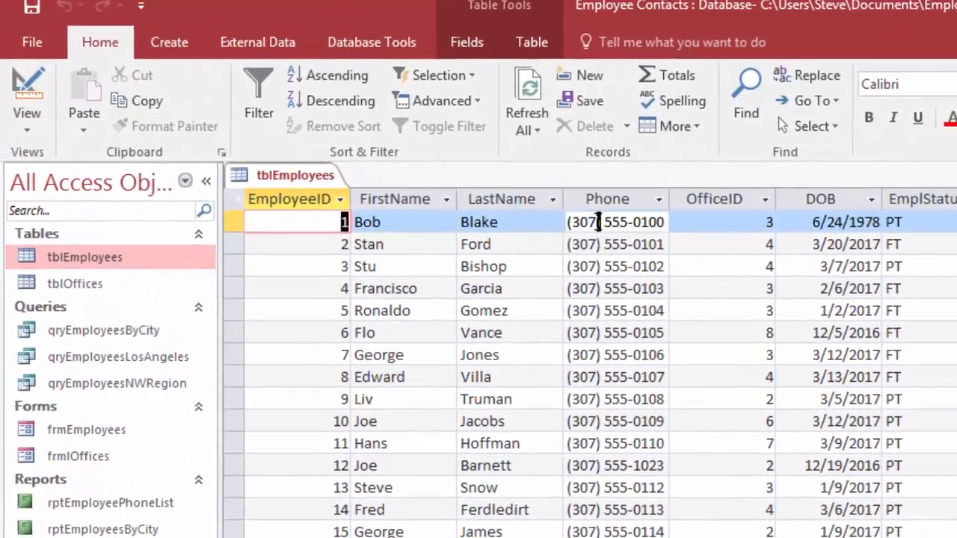
double_click(510, 194)
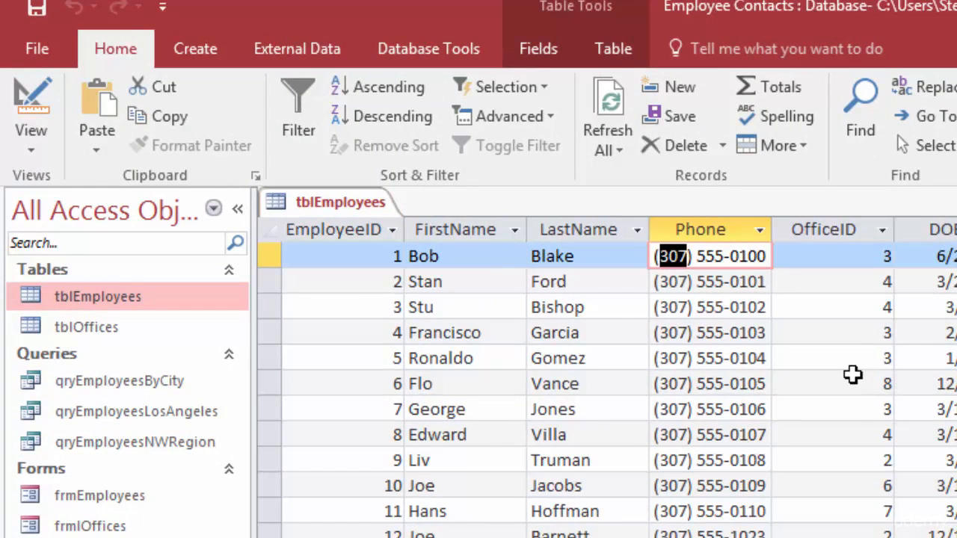
text(703)
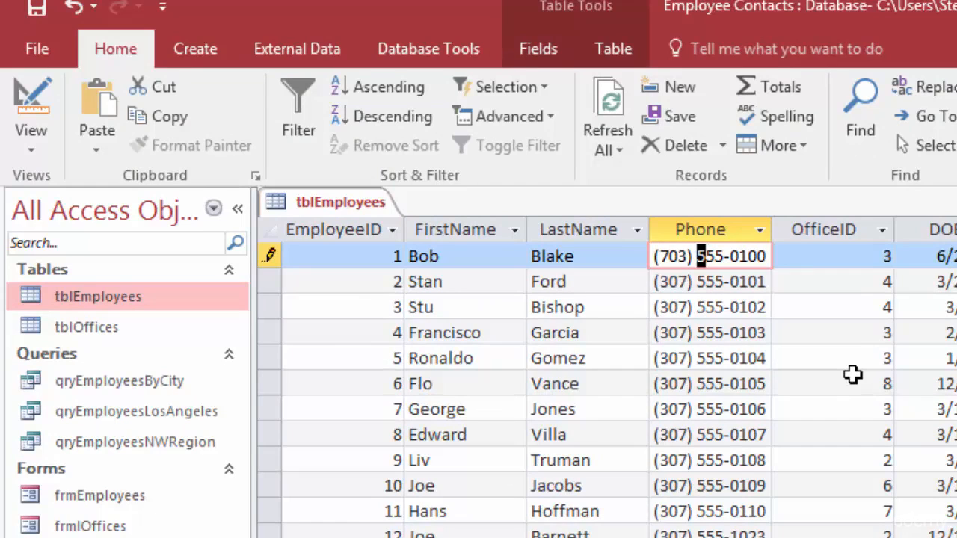
key(Tab)
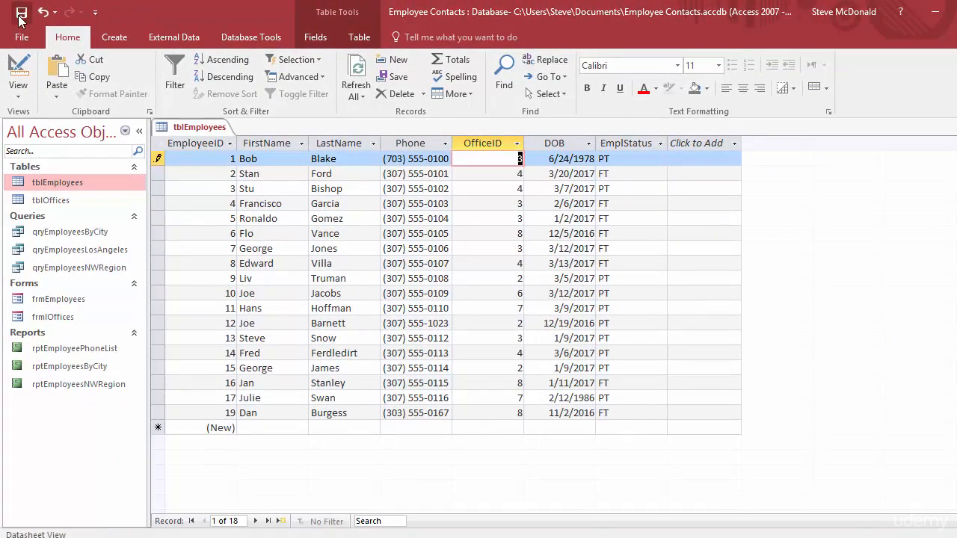
click(20, 14)
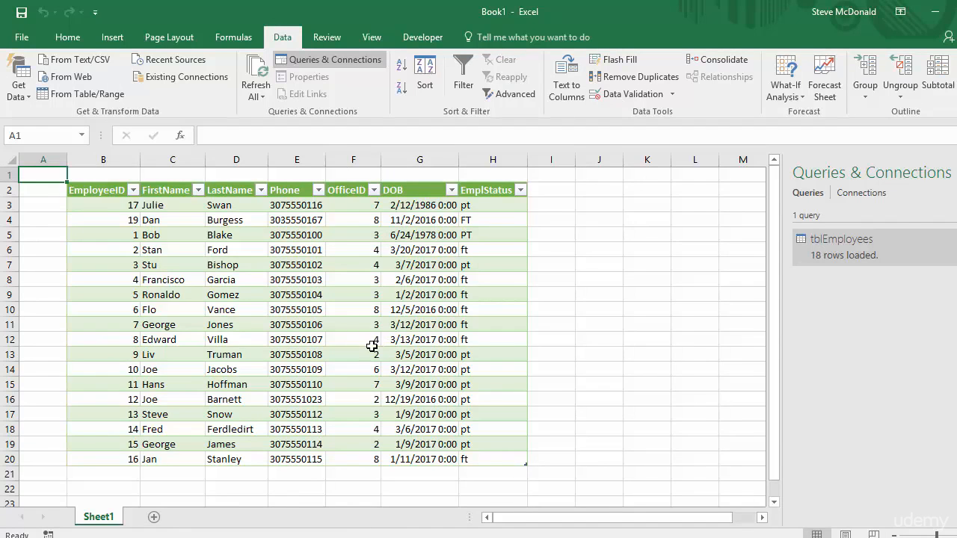
- Switch back to Excel and refresh the imported employee table from the database
click(299, 294)
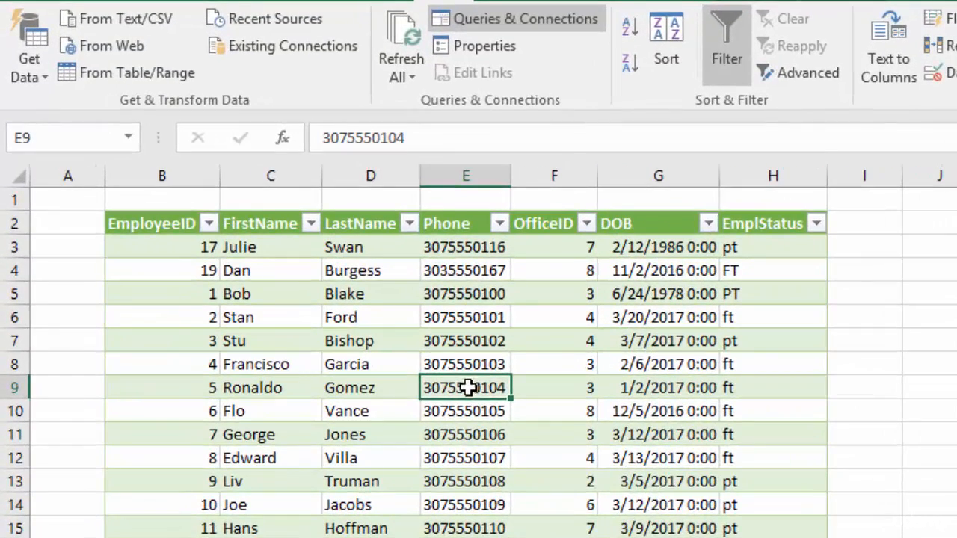
click(405, 35)
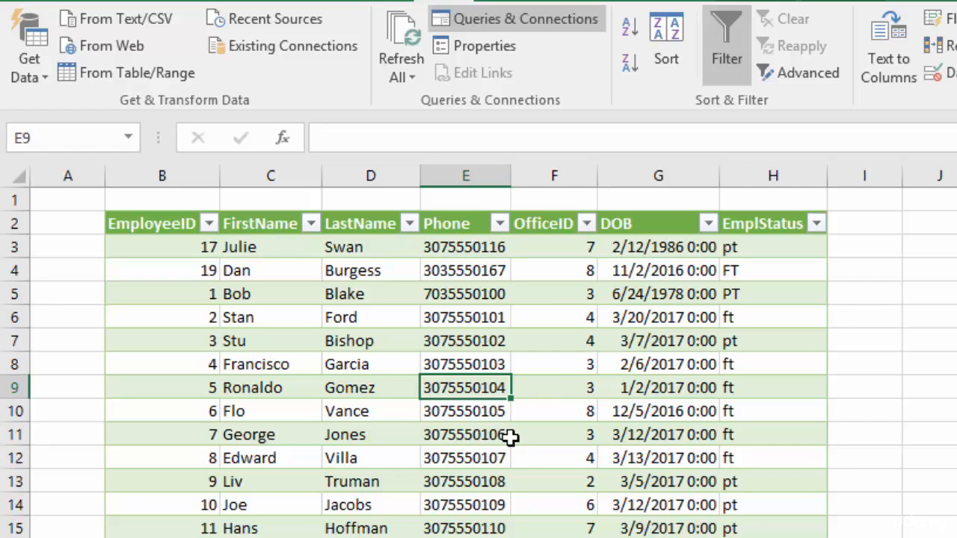
- Open the Query Properties of the imported tblEmployees query from its external data properties
click(482, 52)
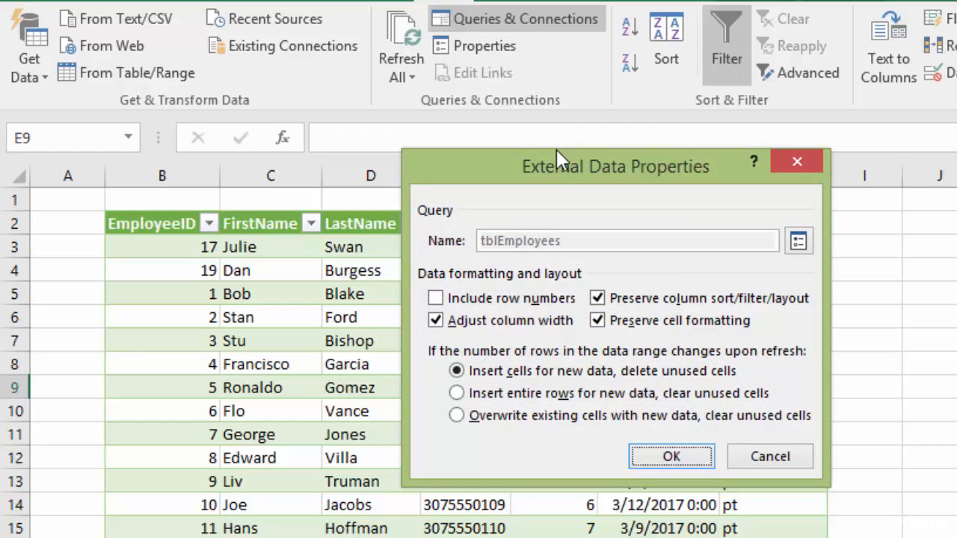
drag(567, 167, 571, 194)
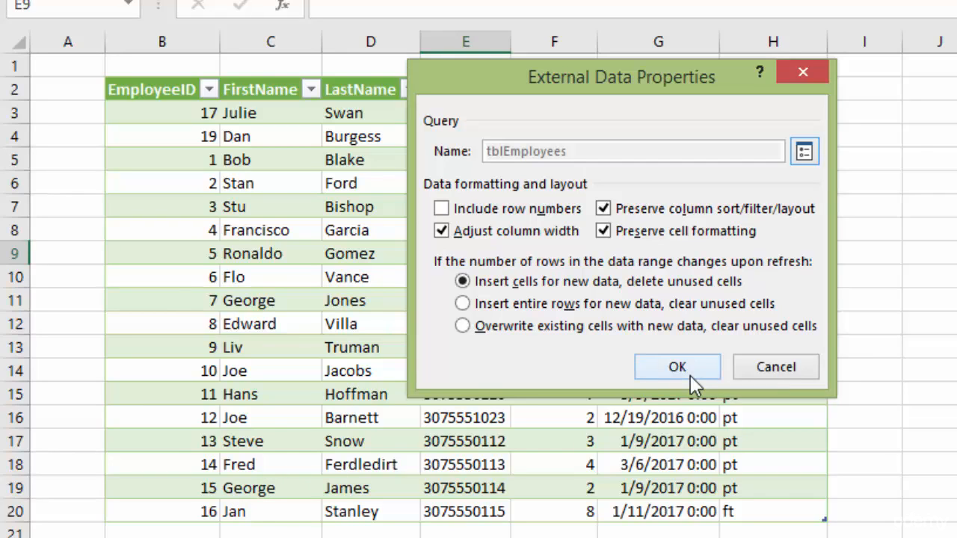
click(804, 153)
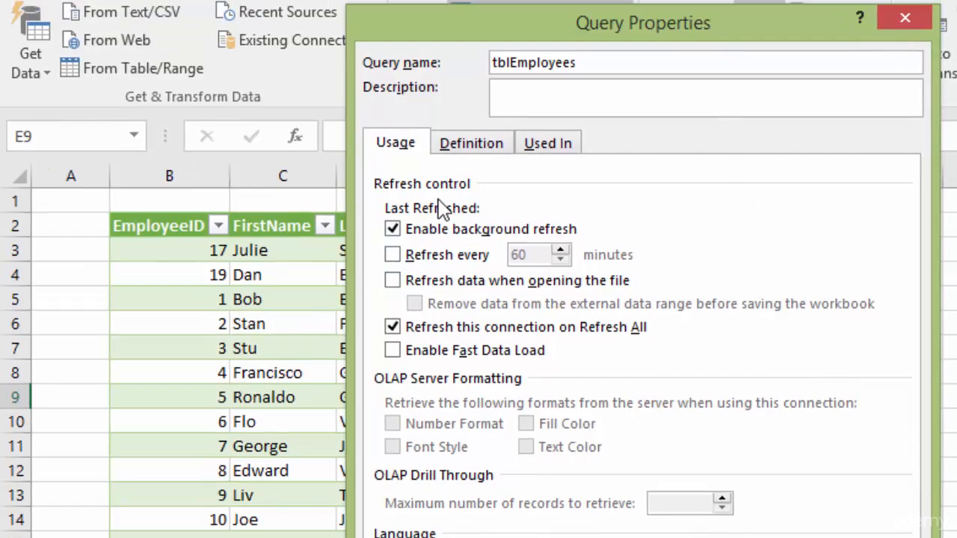
click(393, 255)
click(514, 255)
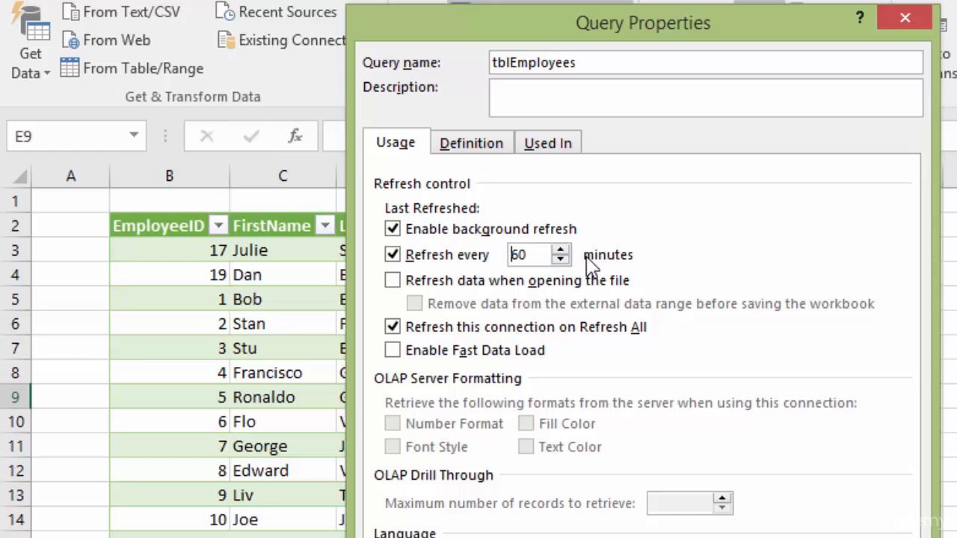
click(392, 254)
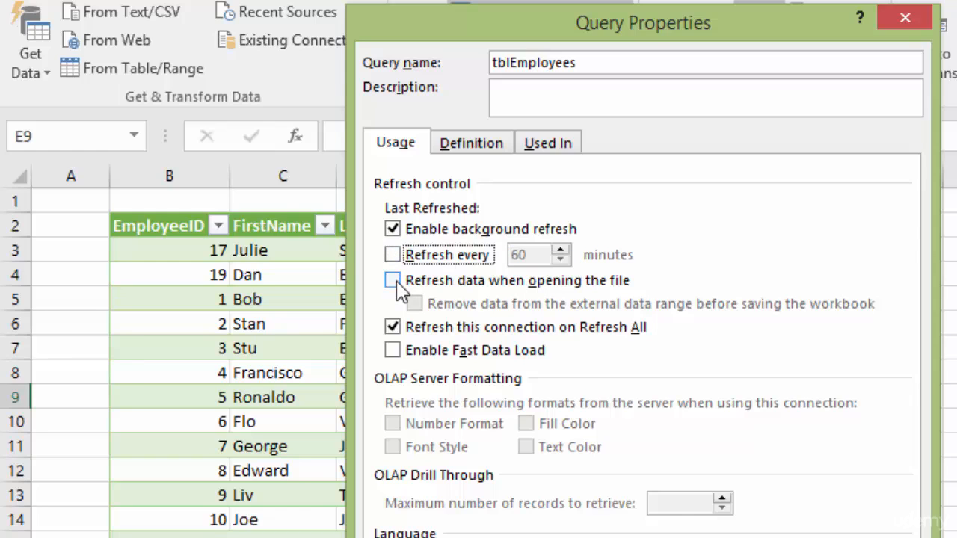
- Make the query refresh its data when opening the file and rename it Weekly Employee Update, applying both properties dialogs
click(396, 284)
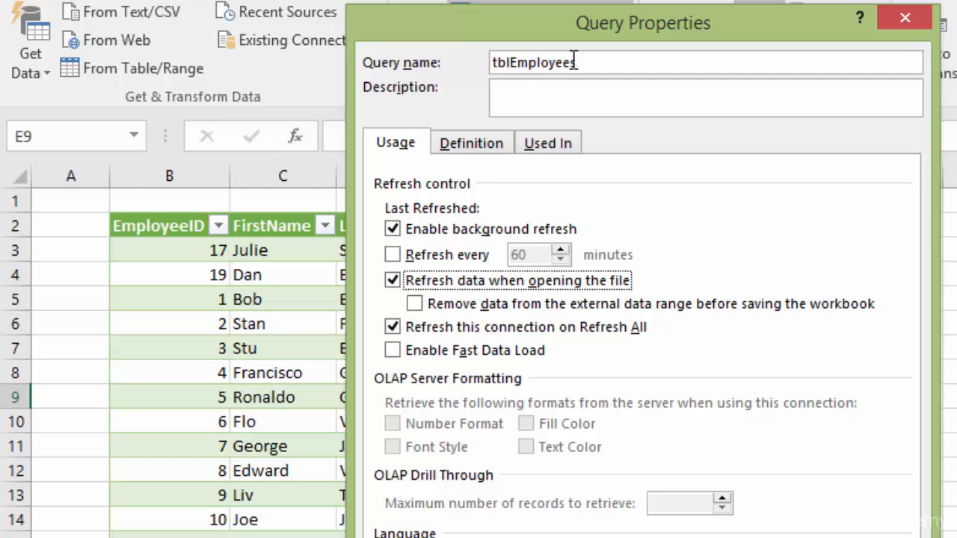
drag(591, 60, 486, 59)
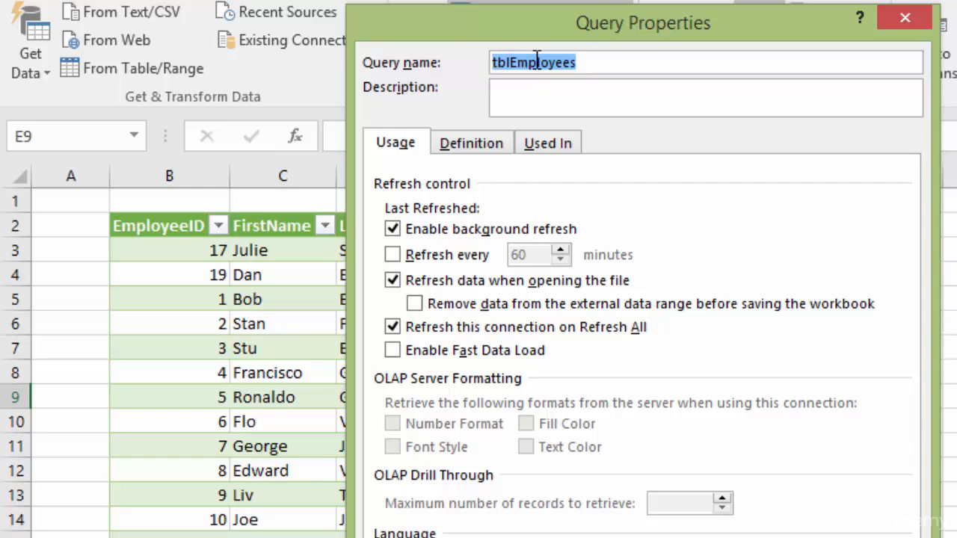
text(Weekly)
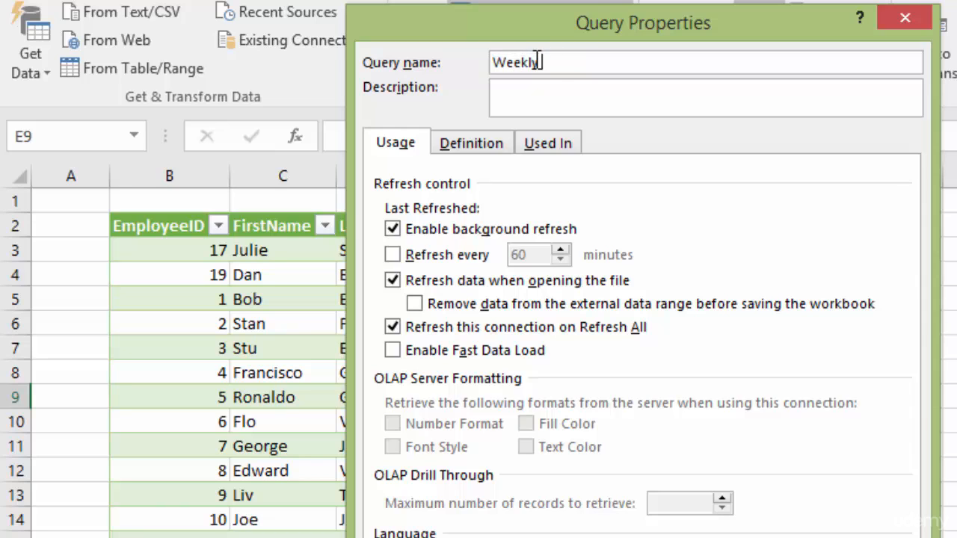
text( Employees  Up)
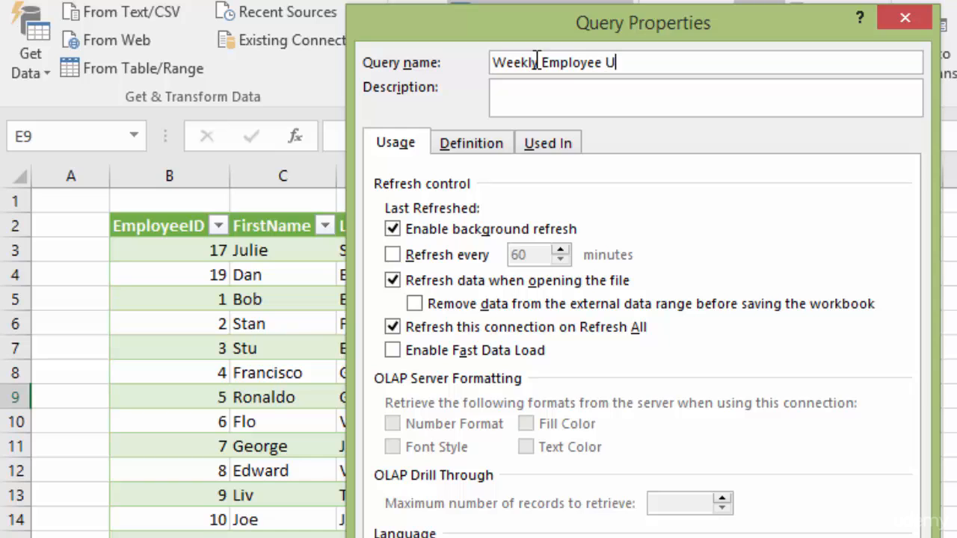
text(date)
click(524, 92)
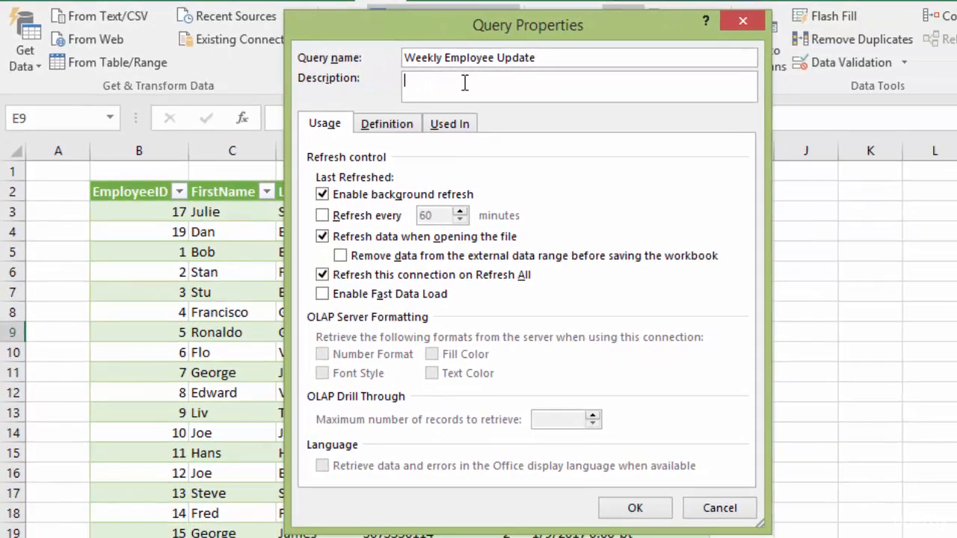
click(635, 510)
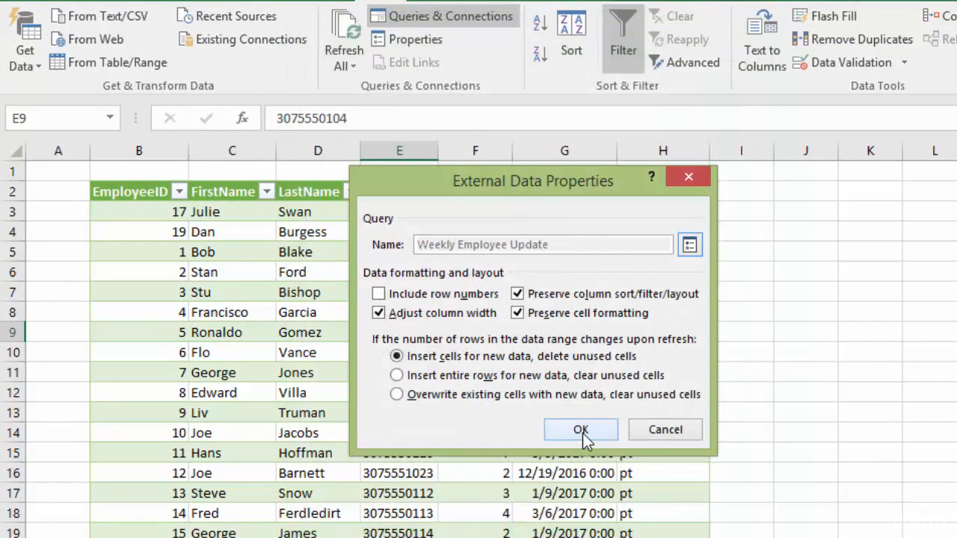
click(582, 432)
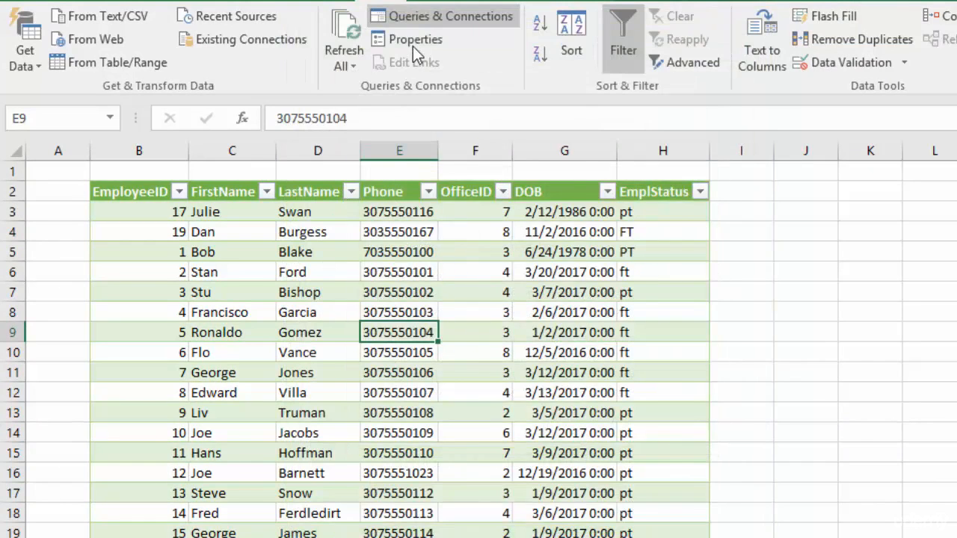